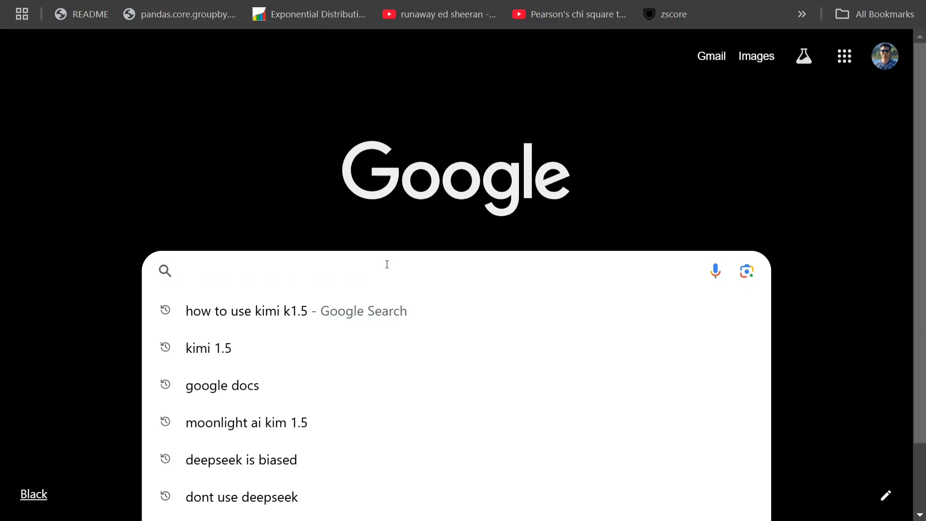
pyautogui.write('kimi.a')
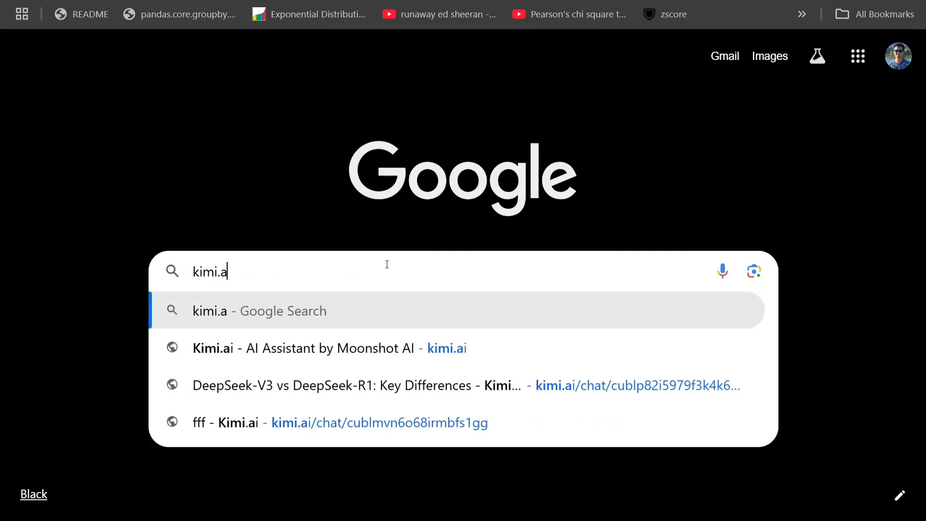
pyautogui.write('i')
# Submit the kimi.ai search in Google to reach Kimi's empty chat page
pyautogui.press('Return')
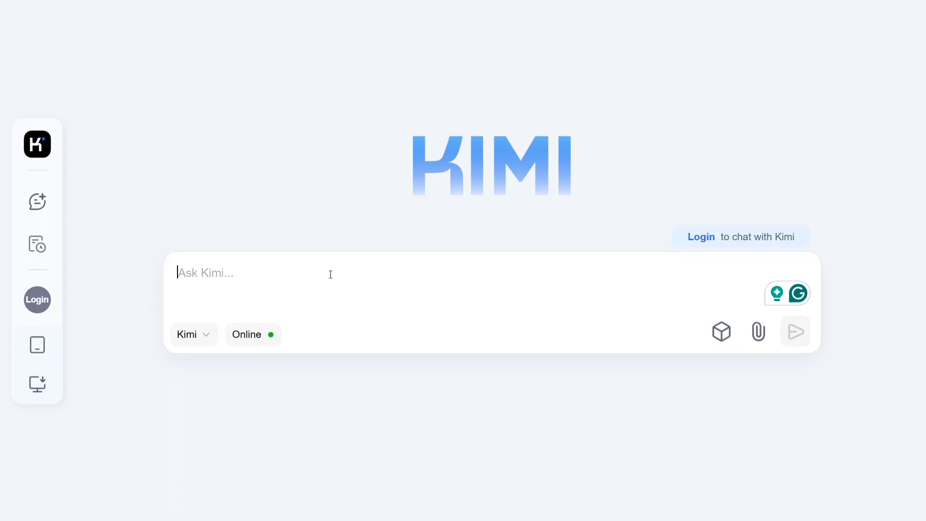
pyautogui.write('where ')
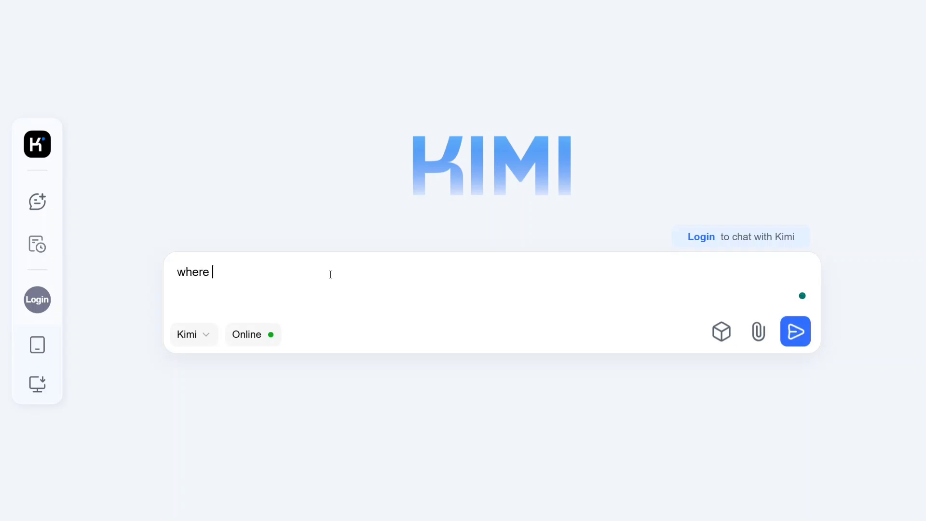
pyautogui.write('are col')
pyautogui.write('dpla')
pyautogui.write('y conce')
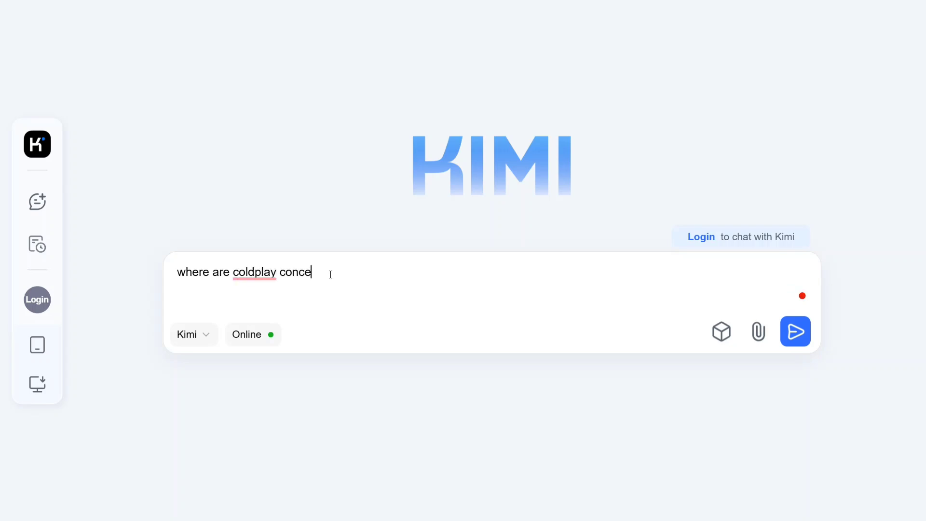
pyautogui.write('rt in india')
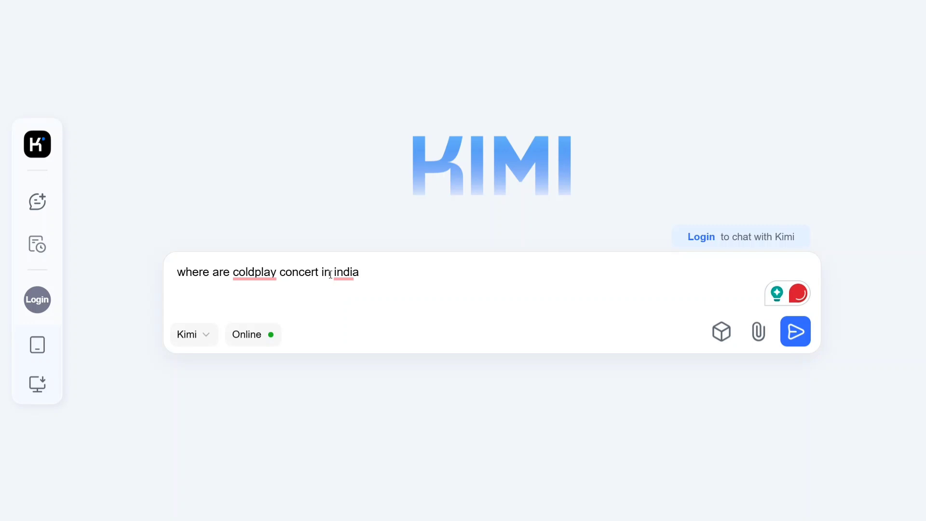
# Send the question 'where are coldplay concert in india' to Kimi
pyautogui.press('Return')
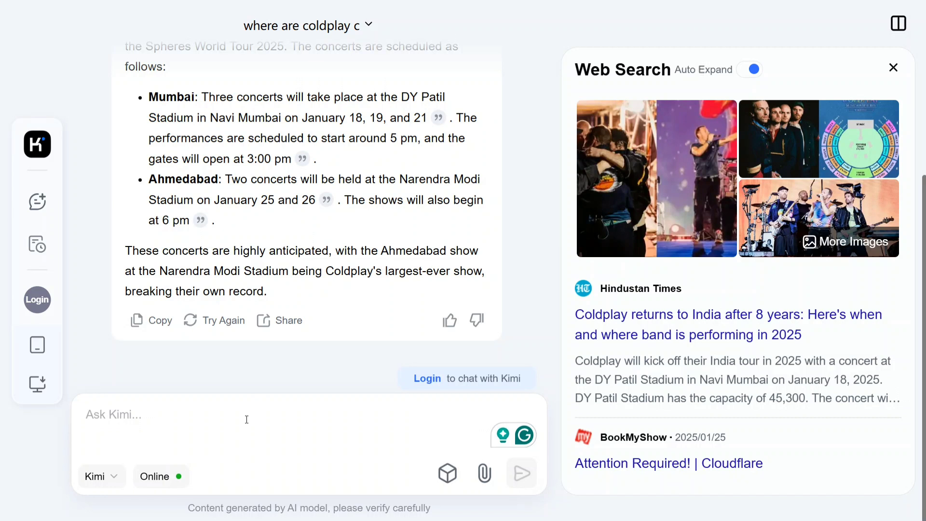
pyautogui.write('dee')
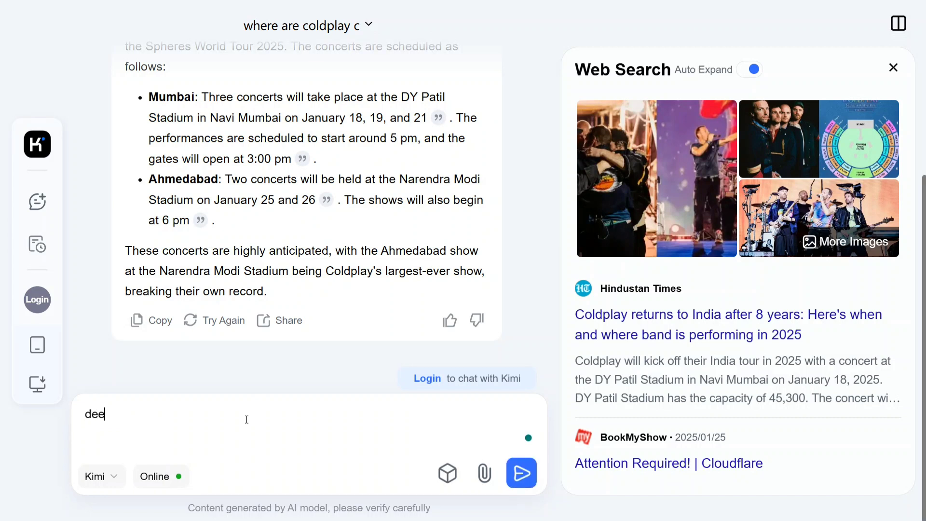
pyautogui.write('pseek')
pyautogui.write('-v3 vs')
pyautogui.write(' deepsee')
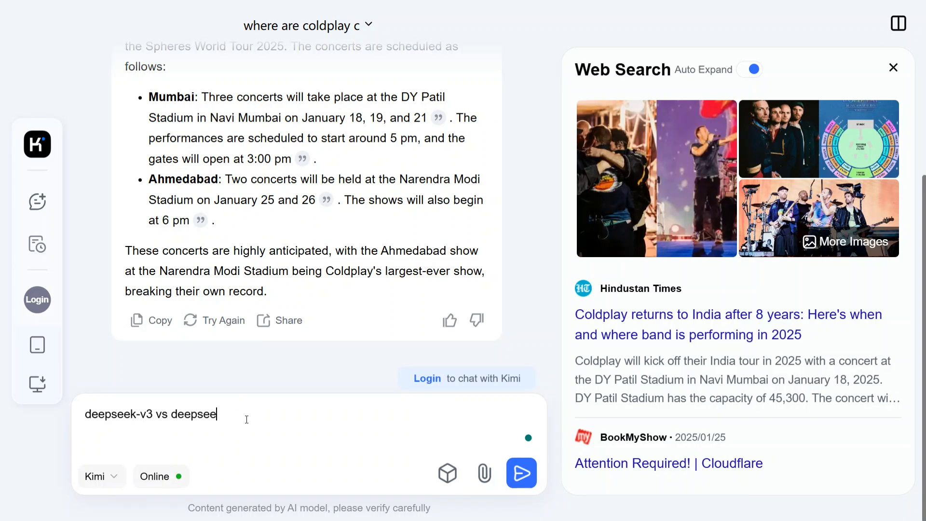
pyautogui.write('kr1')
# Send the query 'deepseek-v3 vs deepseekr1' to Kimi
pyautogui.press('Return')
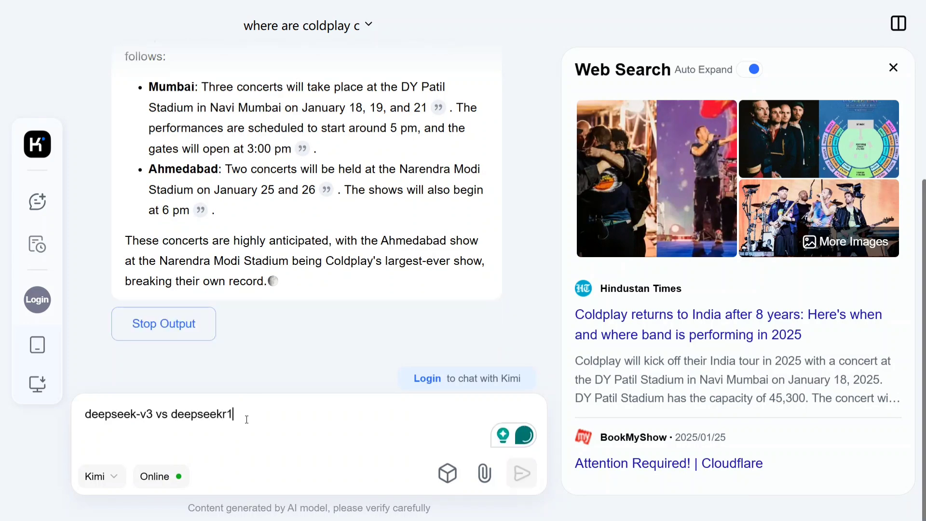